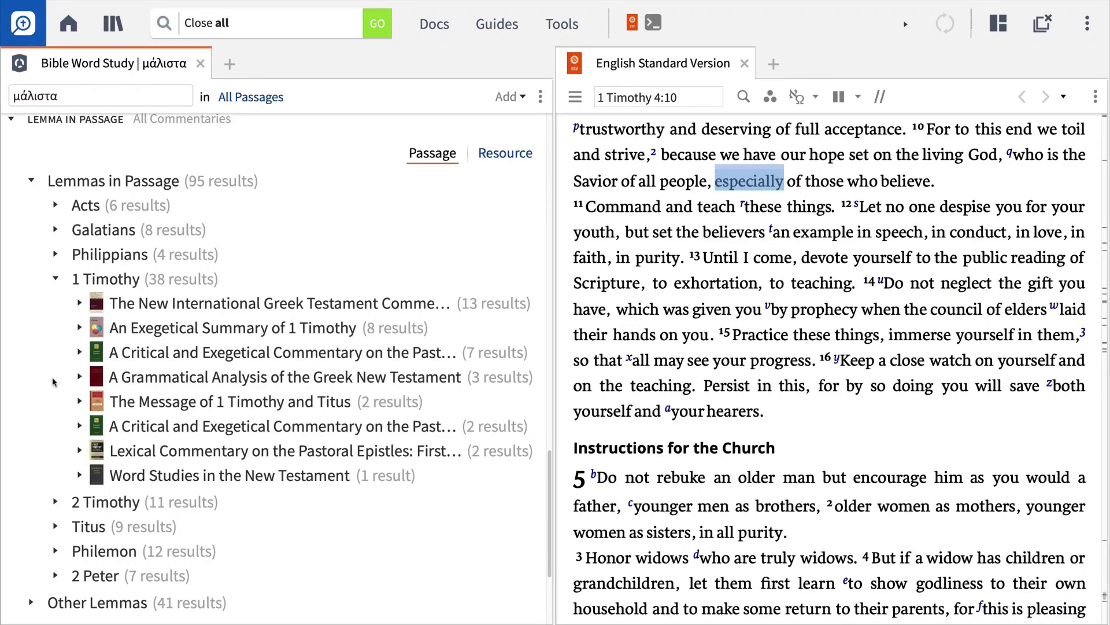
Close the μάλιστα Bible Word Study so only the ESV at 1 Timothy 4:10 remains.
{"action": "left_click", "coordinate": [81, 304]}
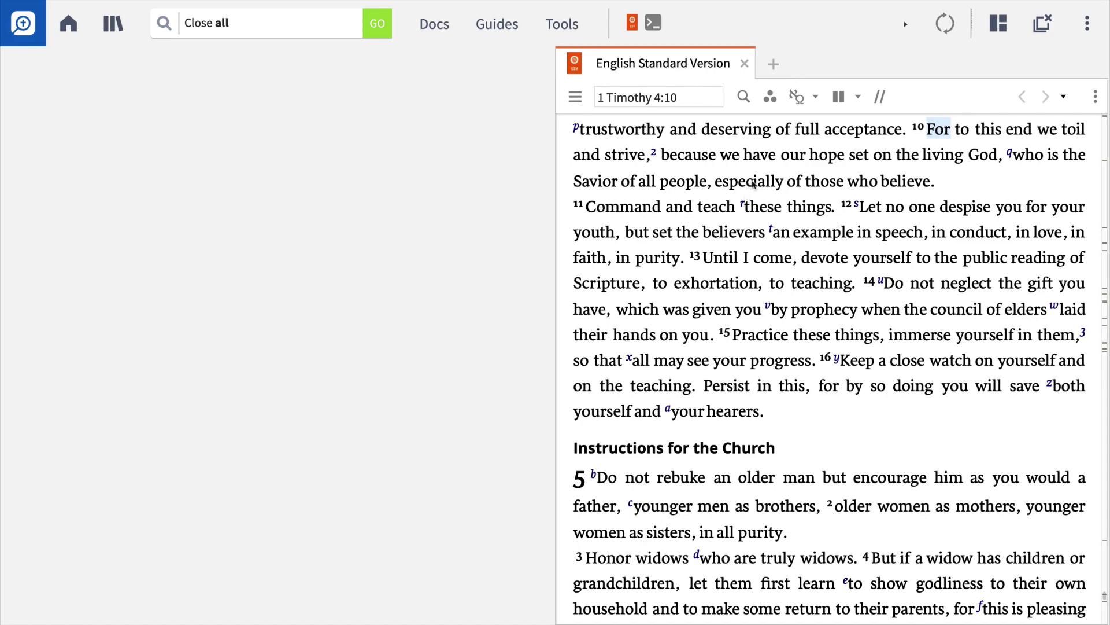
Bring up the context menu for 'especially' in 1 Timothy 4:10 and pick its lemma μάλιστα.
{"action": "left_click", "coordinate": [754, 184]}
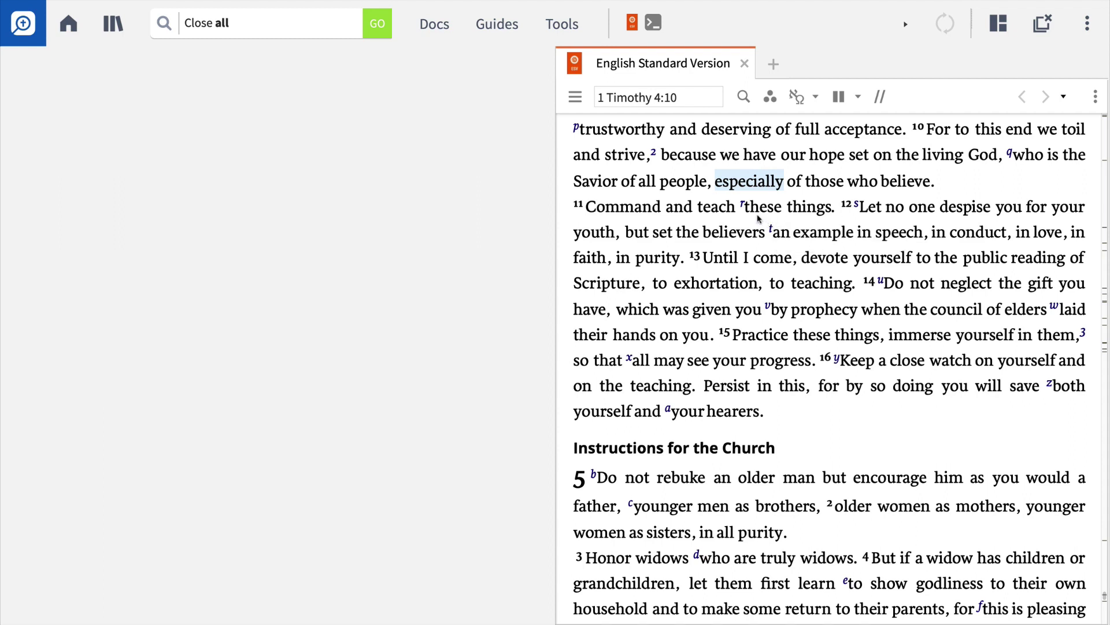
{"action": "right_click", "coordinate": [743, 183]}
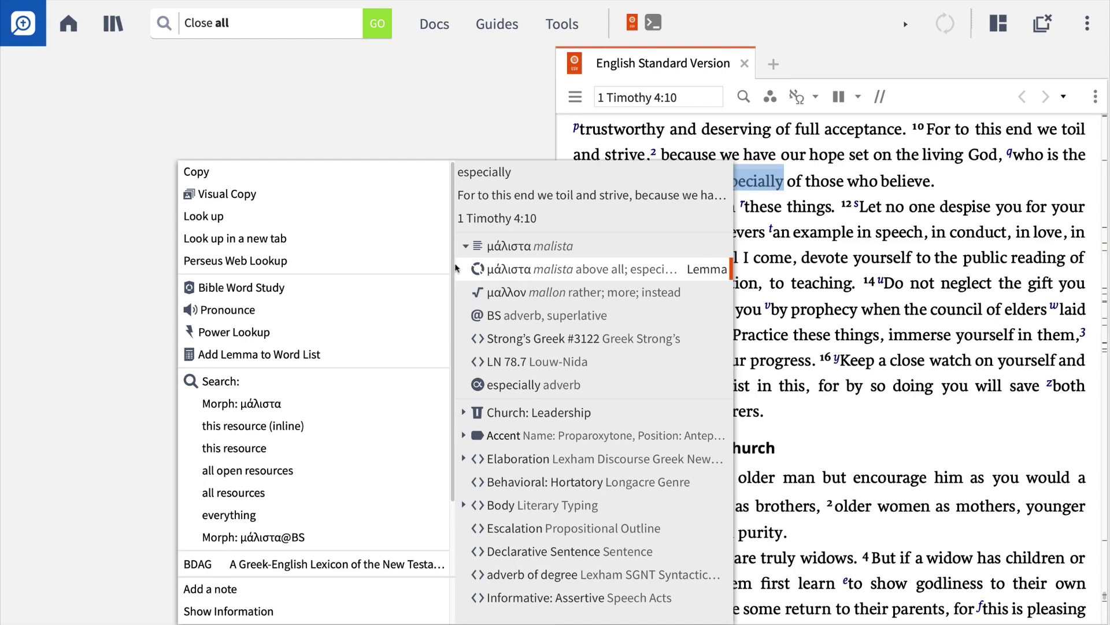
{"action": "left_click", "coordinate": [274, 289]}
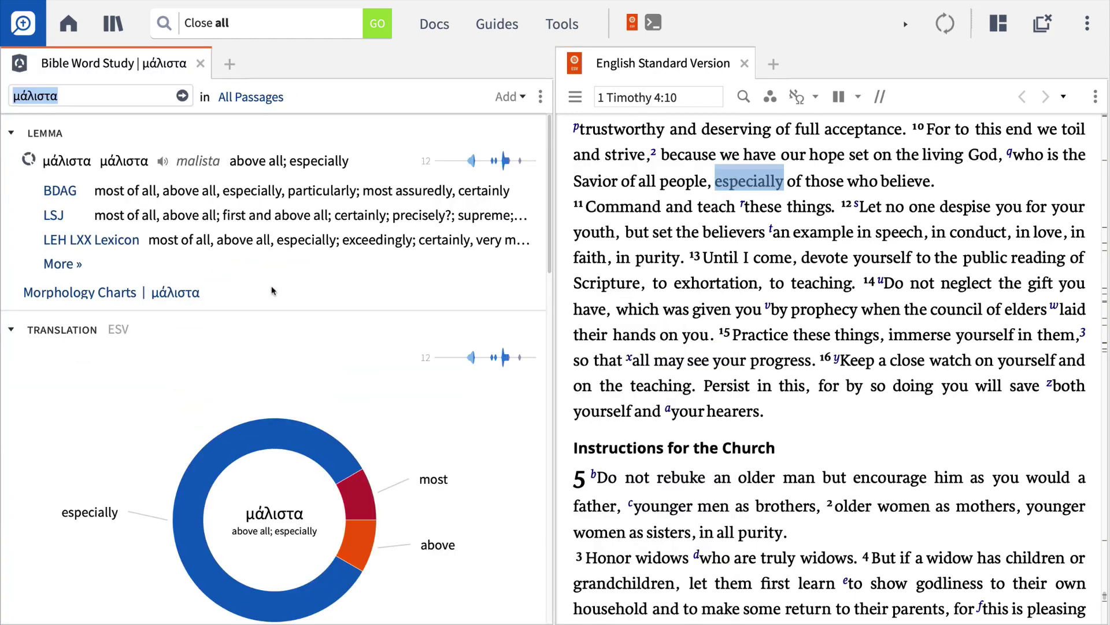
Expand Lemmas in Passage through 1 Timothy to the NIGTC commentary's 1 Ti 4:10 excerpts, then open the cited one.
{"action": "scroll", "coordinate": [274, 290], "scroll_direction": "down", "scroll_amount": 12}
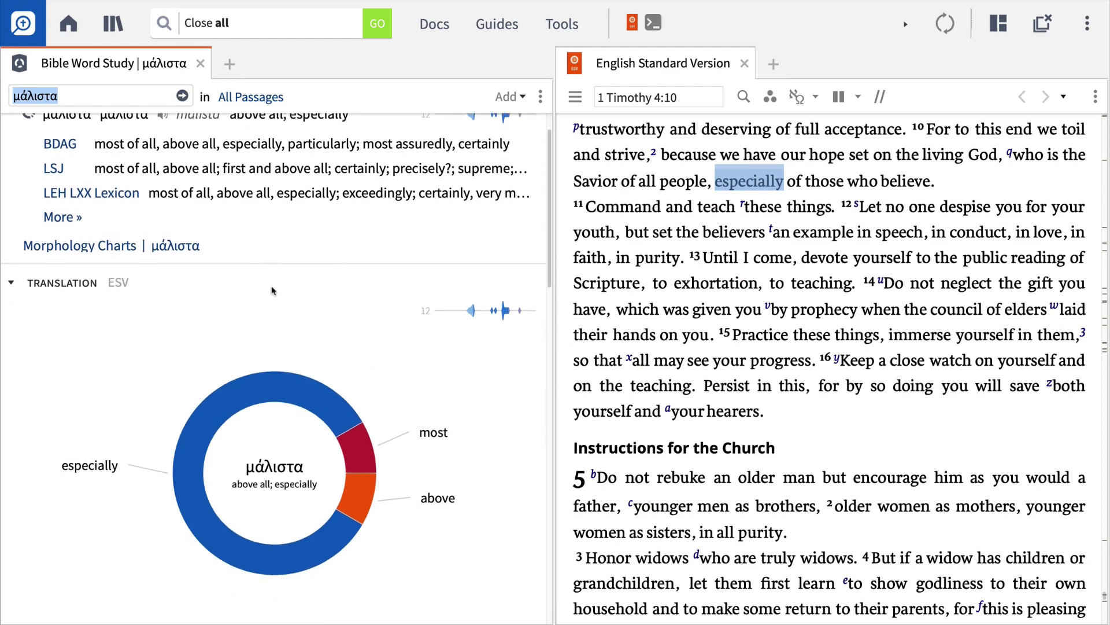
{"action": "scroll", "coordinate": [274, 290], "scroll_direction": "down", "scroll_amount": 8}
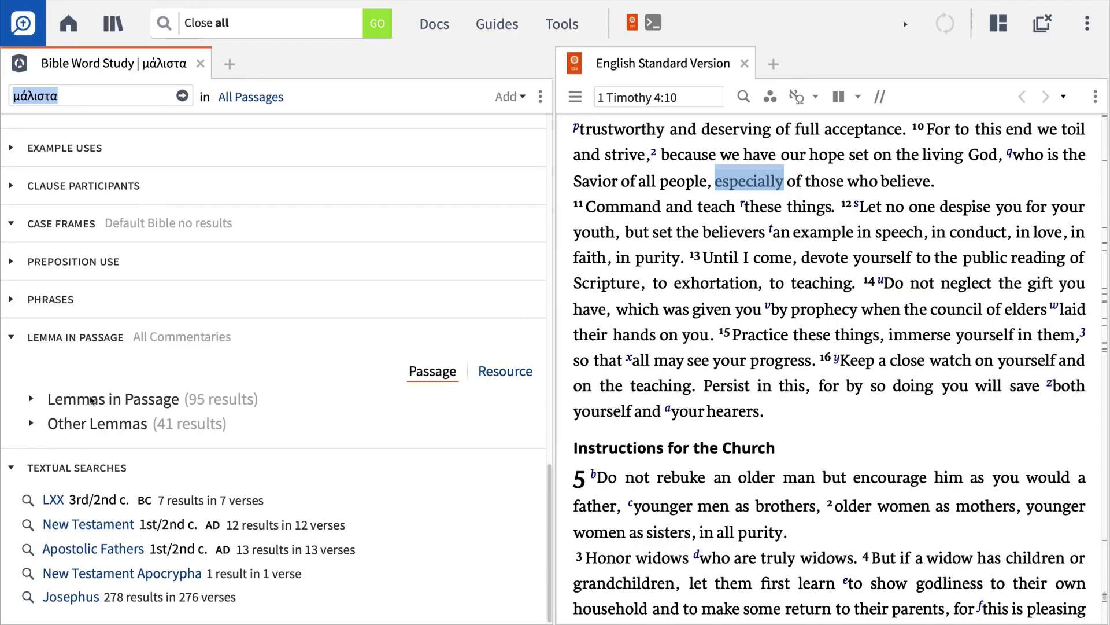
{"action": "left_click", "coordinate": [92, 400]}
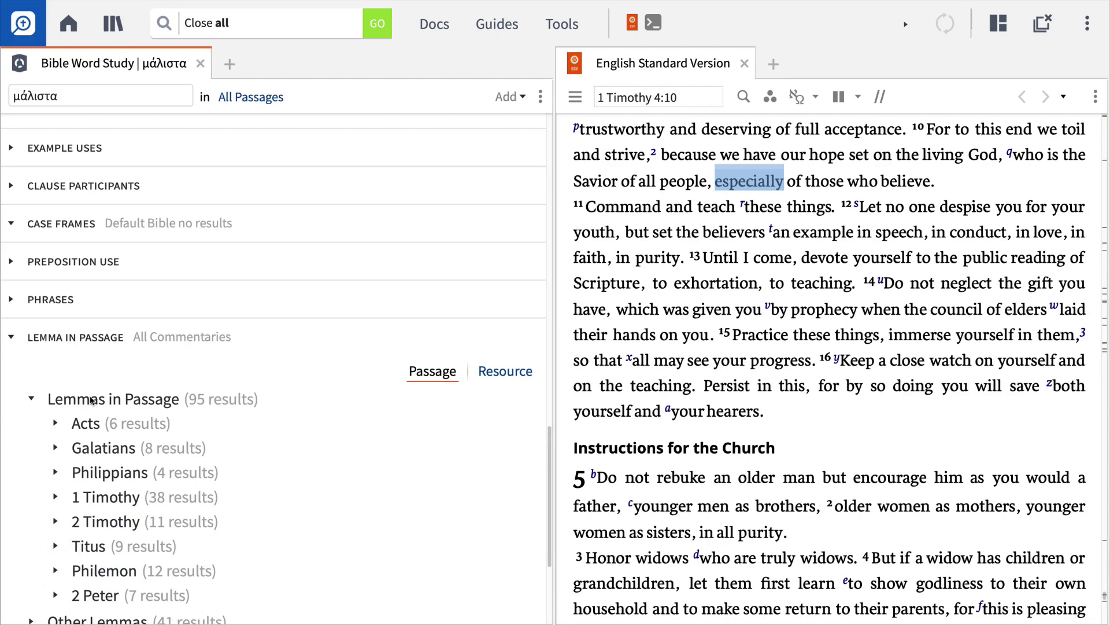
{"action": "scroll", "coordinate": [92, 400], "scroll_direction": "down", "scroll_amount": 3}
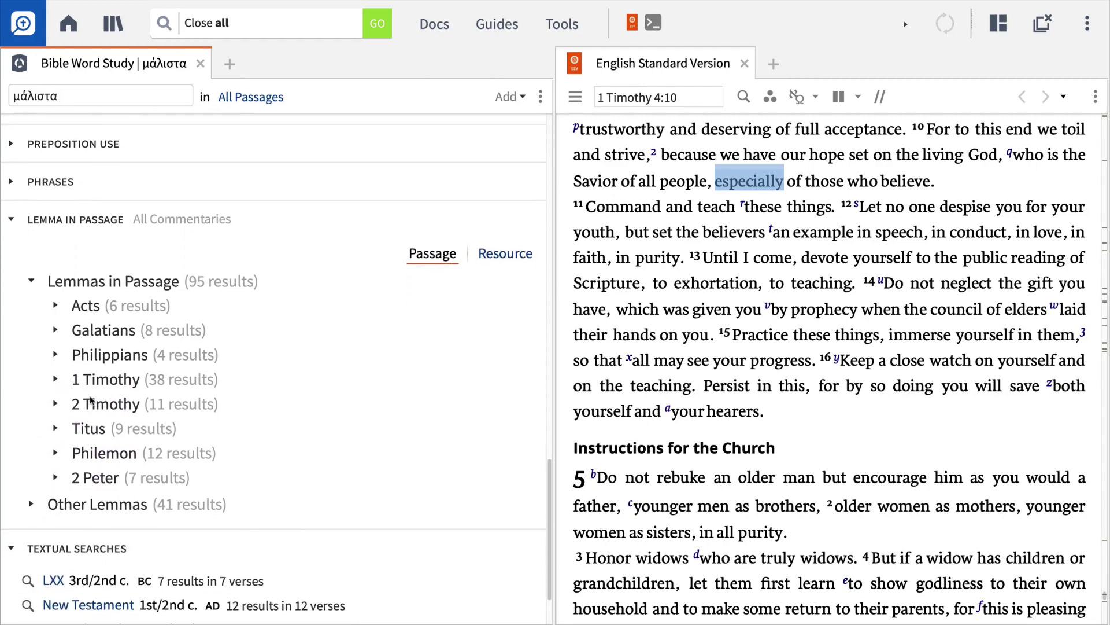
{"action": "left_click", "coordinate": [55, 379]}
{"action": "scroll", "coordinate": [54, 380], "scroll_direction": "down", "scroll_amount": 3}
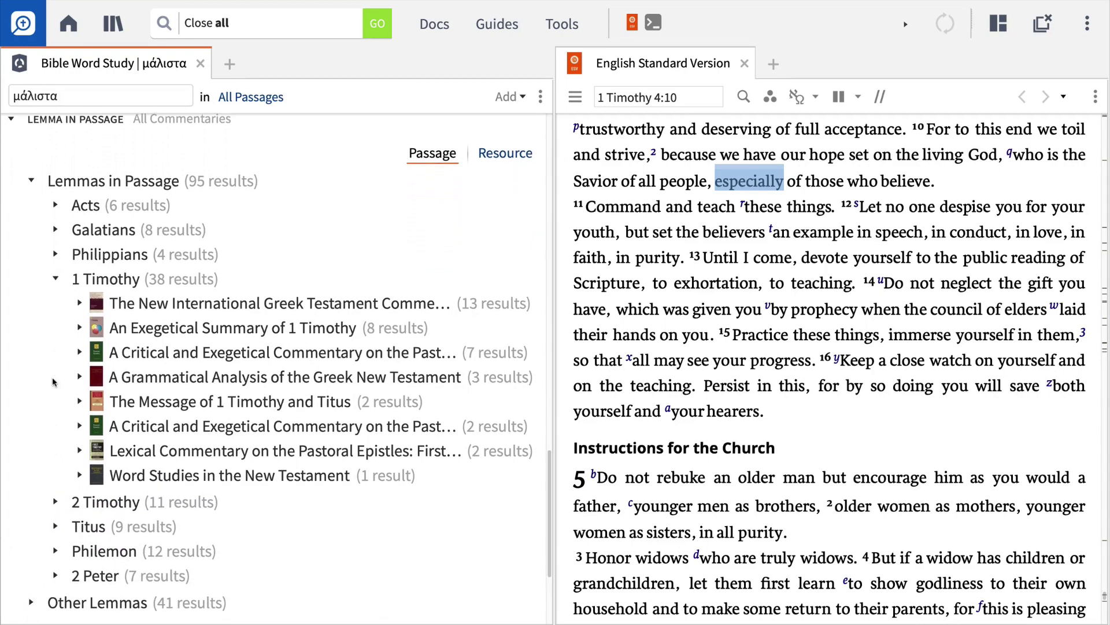
{"action": "left_click", "coordinate": [79, 305]}
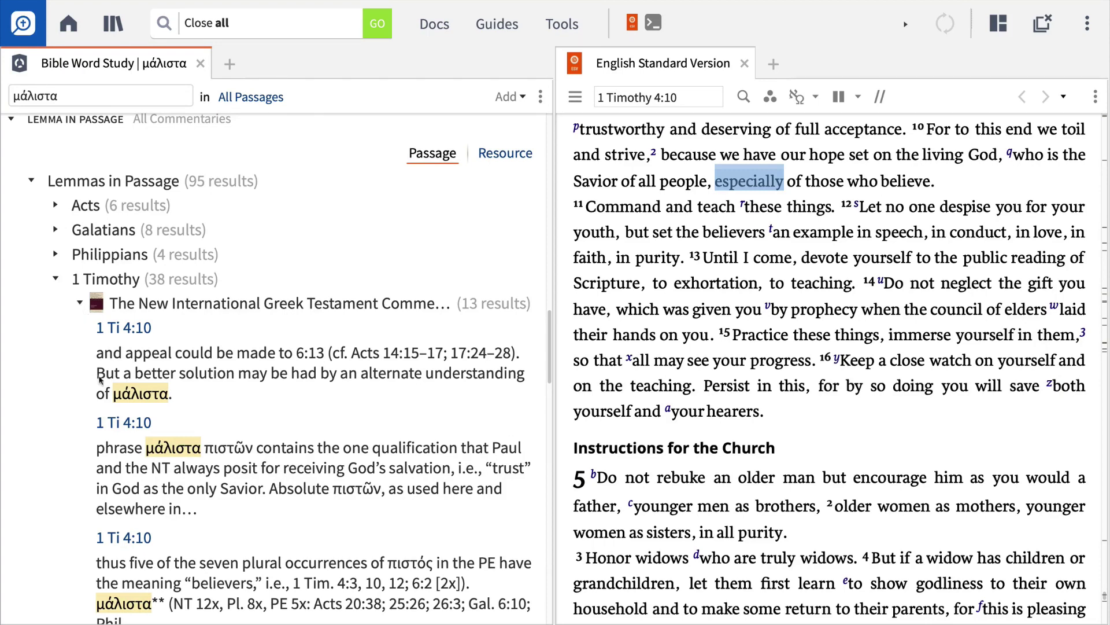
{"action": "left_click", "coordinate": [131, 392]}
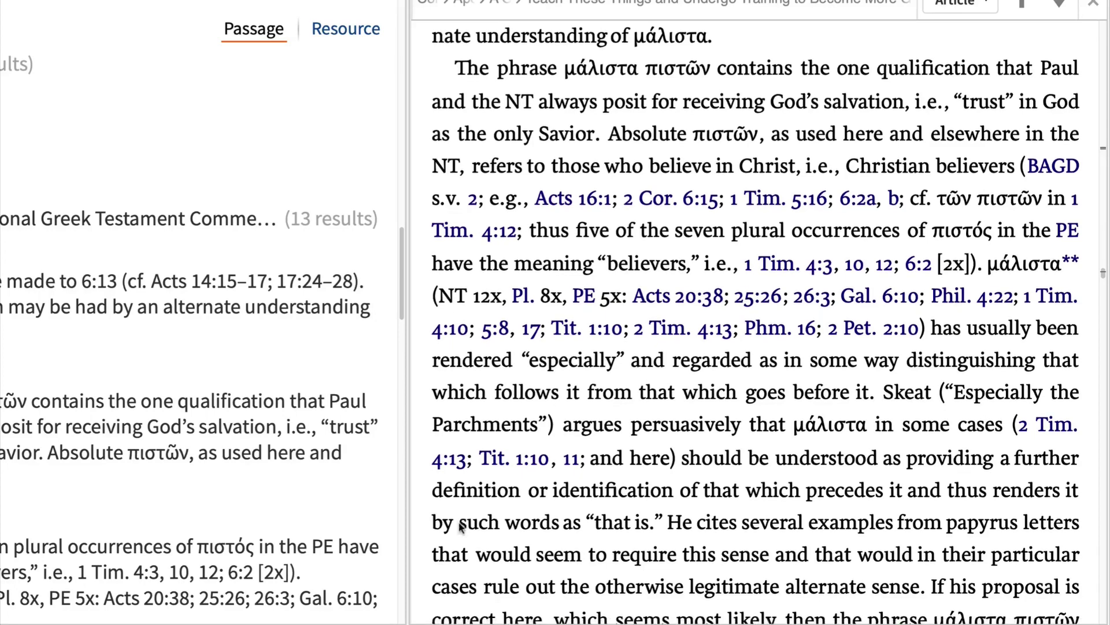
Scroll through the Pastoral Epistles (NIGTC) discussion of μάλιστα at 1 Timothy 4:10.
{"action": "scroll", "coordinate": [483, 464], "scroll_direction": "down", "scroll_amount": 1}
{"action": "scroll", "coordinate": [459, 525], "scroll_direction": "down", "scroll_amount": 2}
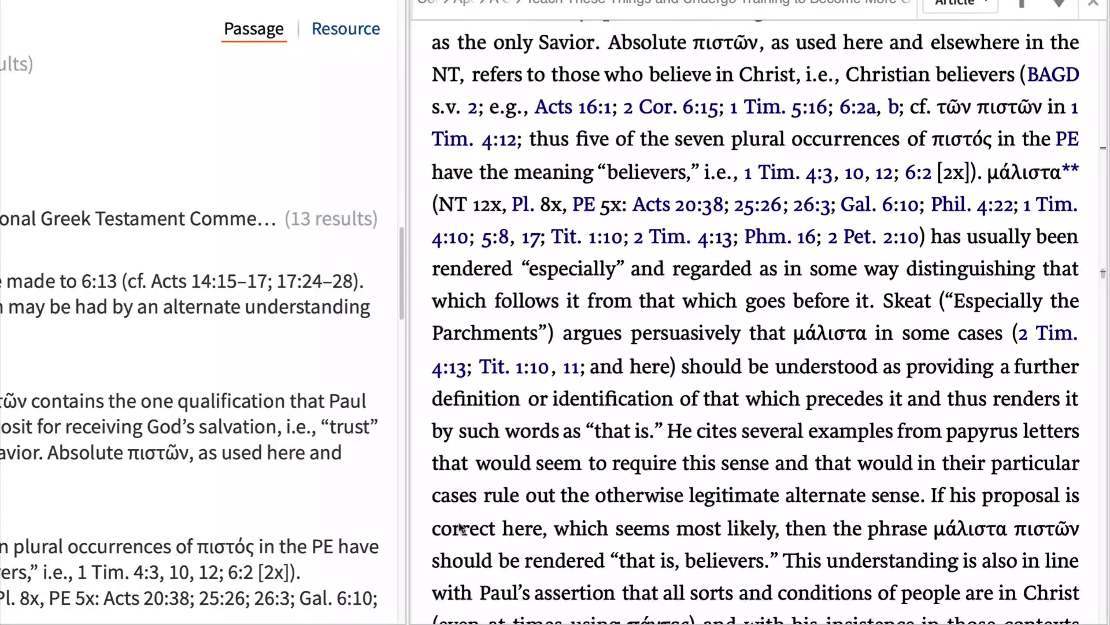
{"action": "scroll", "coordinate": [461, 528], "scroll_direction": "down", "scroll_amount": 1}
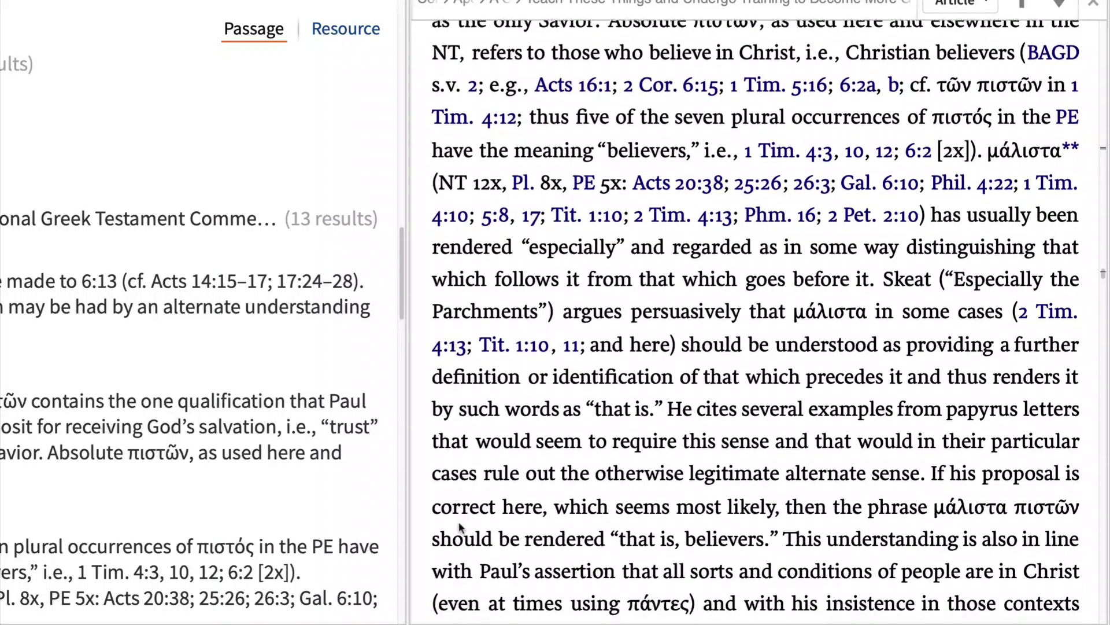
{"action": "scroll", "coordinate": [459, 522], "scroll_direction": "down", "scroll_amount": 2}
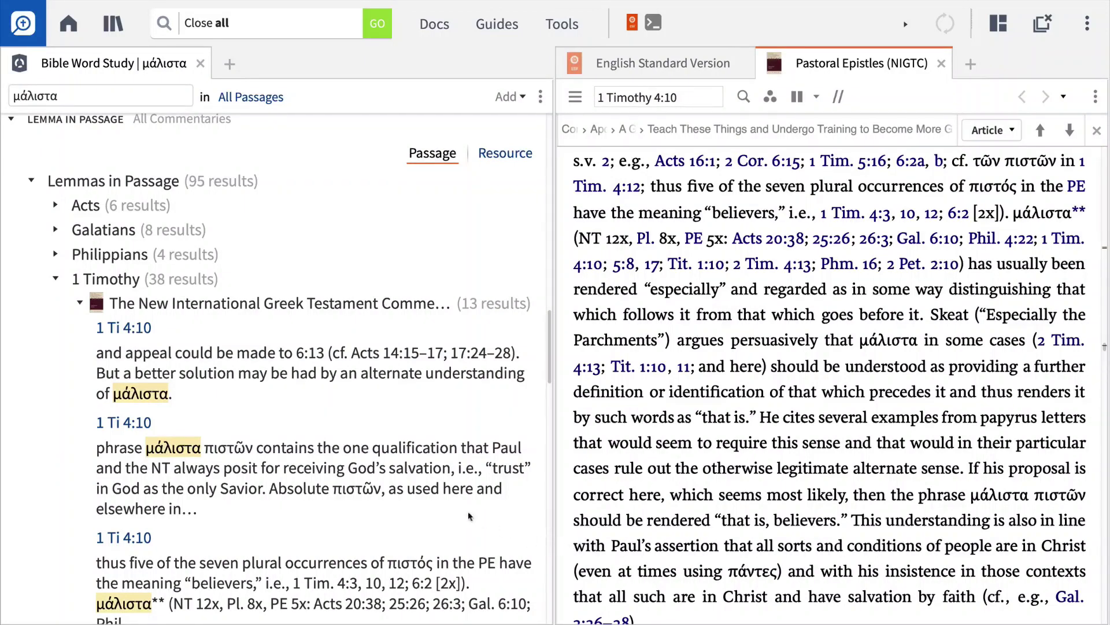
Load a word study for λόγος by searching g:logos and accepting the suggestion.
{"action": "left_click", "coordinate": [171, 101]}
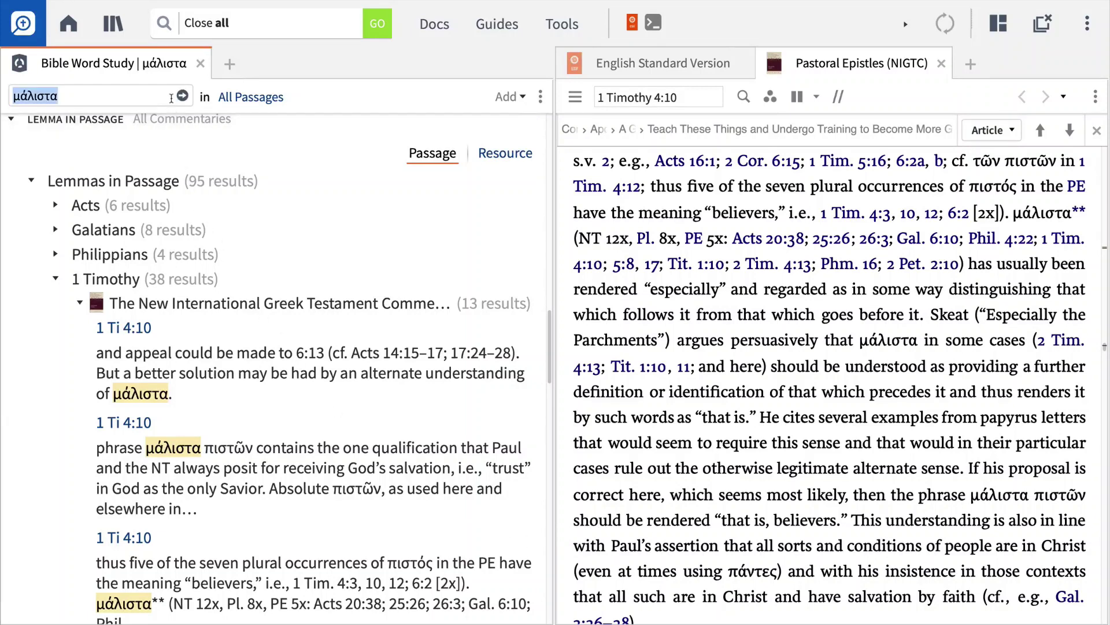
{"action": "type", "text": "g:logos"}
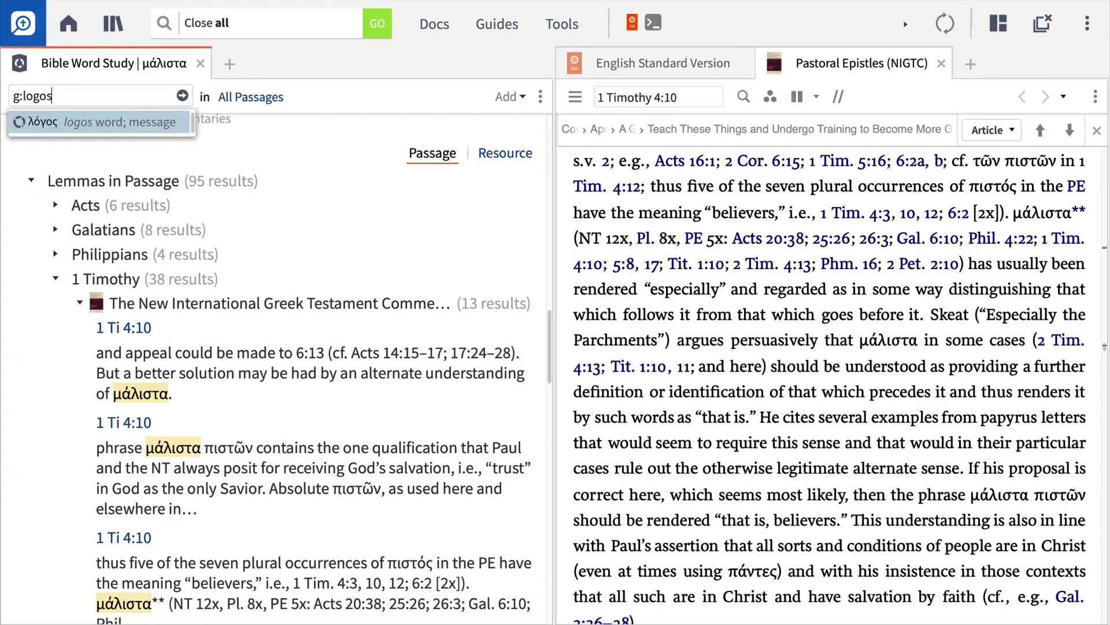
{"action": "key", "text": "Return"}
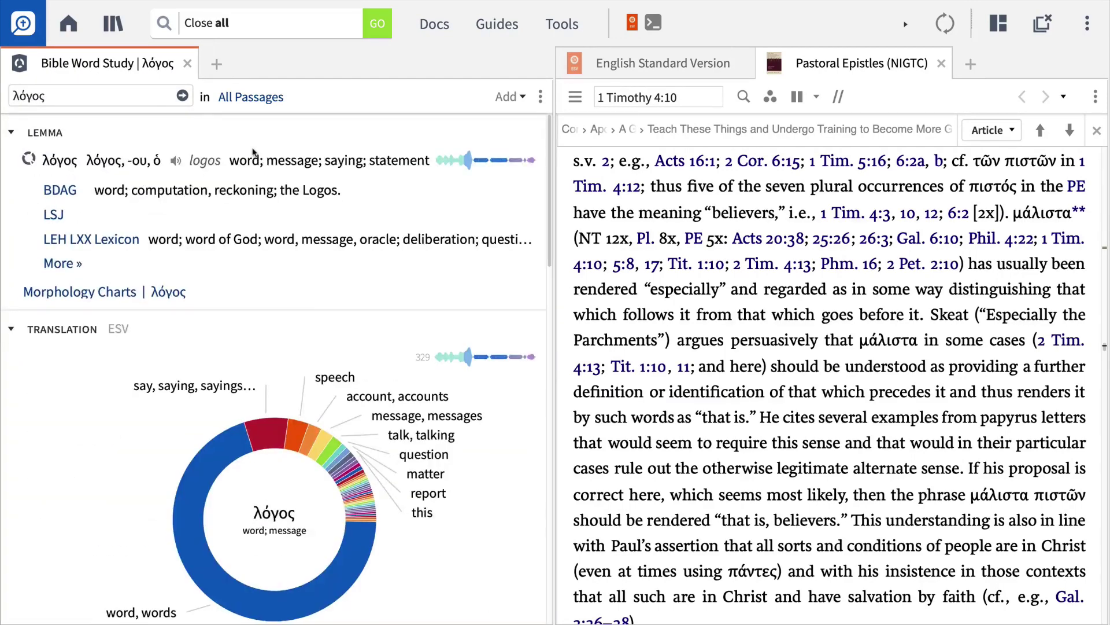
Expand Lemmas in Passage, Other Lemmas and Genesis to show The Book of Genesis excerpts.
{"action": "scroll", "coordinate": [253, 152], "scroll_direction": "down", "scroll_amount": 5}
{"action": "scroll", "coordinate": [253, 152], "scroll_direction": "down", "scroll_amount": 12}
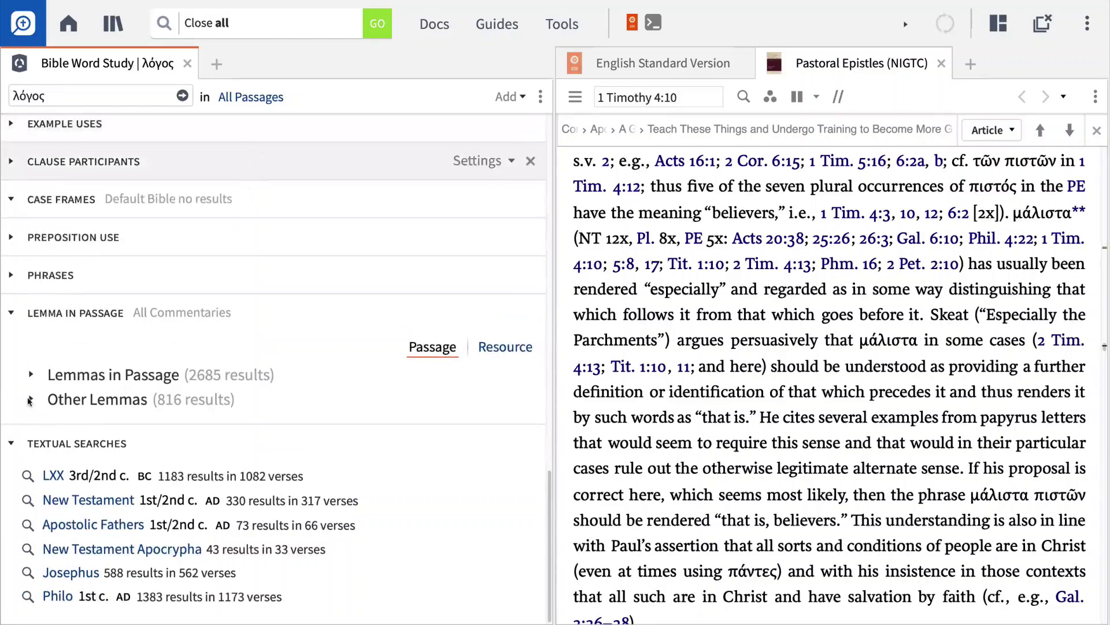
{"action": "left_click", "coordinate": [31, 374]}
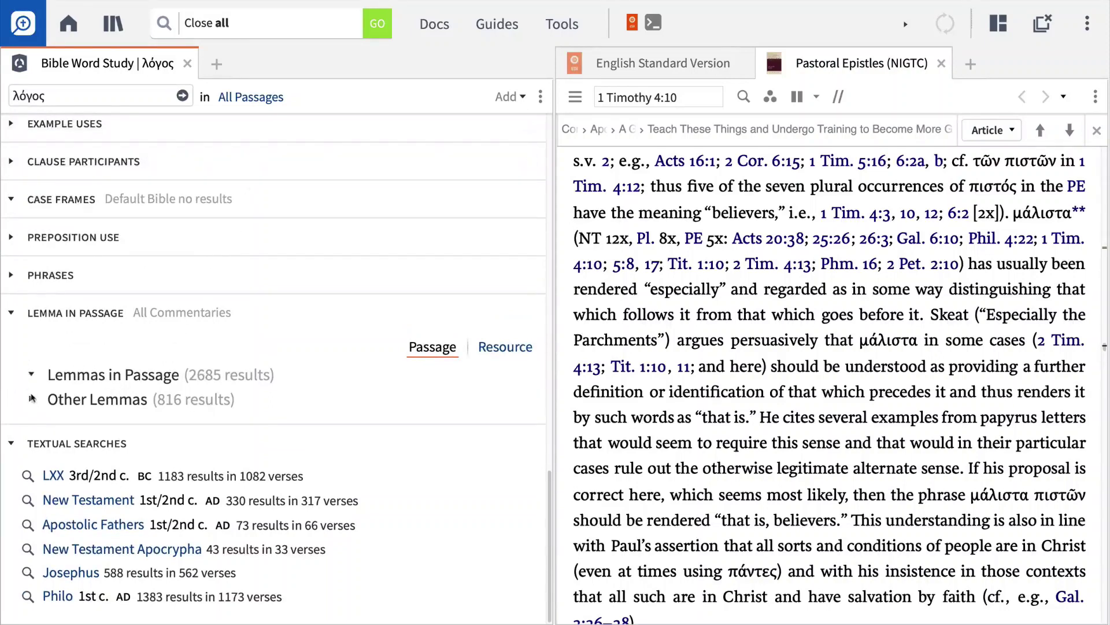
{"action": "scroll", "coordinate": [32, 415], "scroll_direction": "down", "scroll_amount": 5}
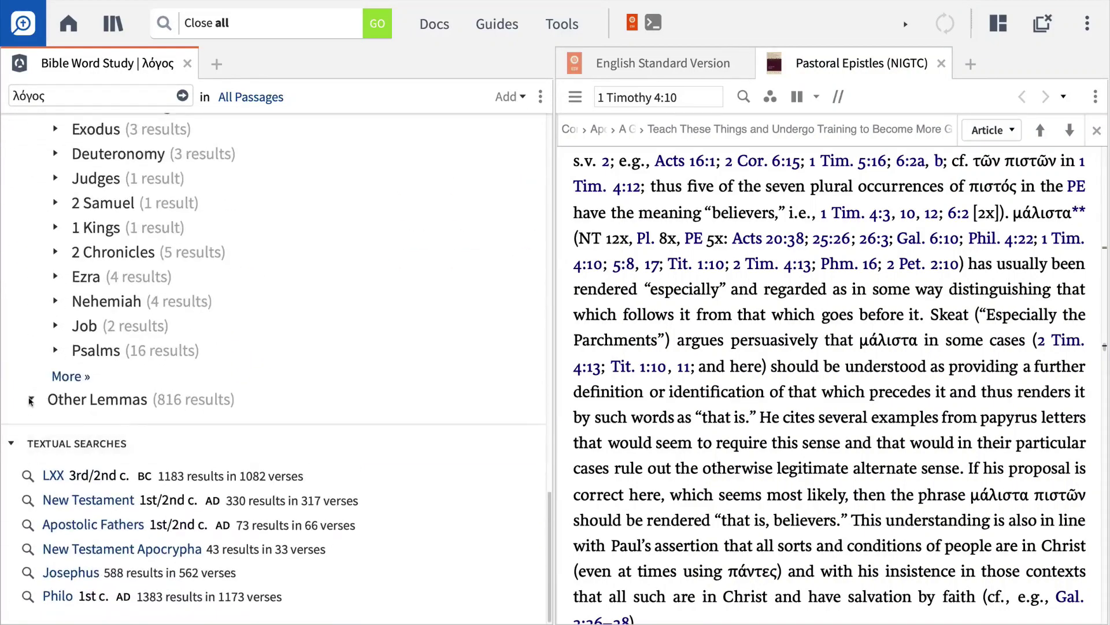
{"action": "left_click", "coordinate": [31, 399]}
{"action": "scroll", "coordinate": [32, 401], "scroll_direction": "down", "scroll_amount": 4}
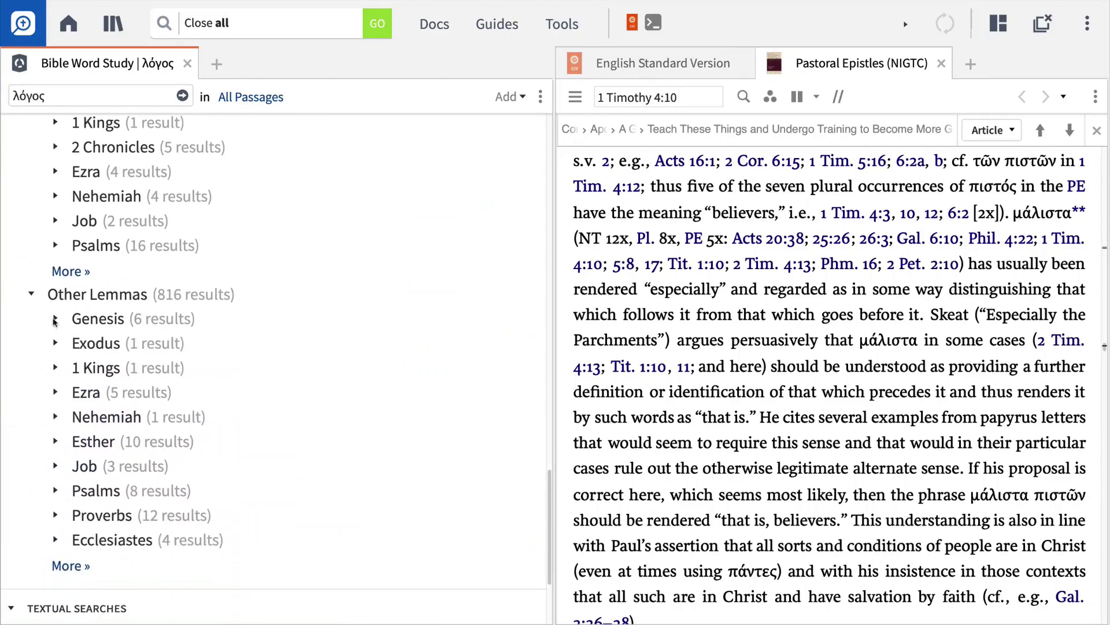
{"action": "left_click", "coordinate": [55, 318]}
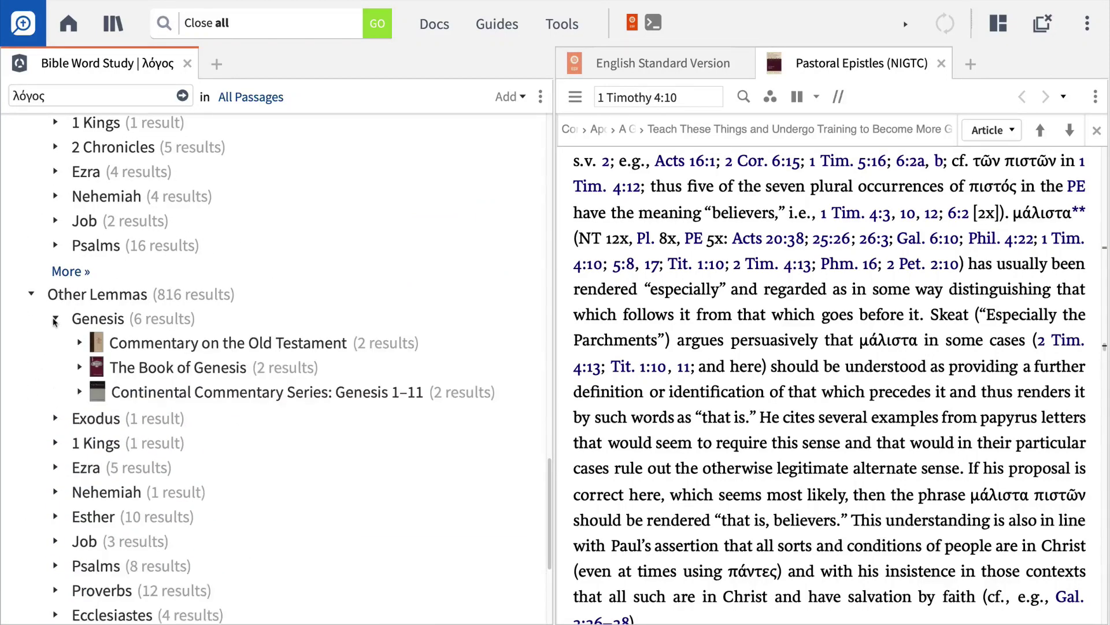
{"action": "left_click", "coordinate": [79, 367]}
Open The Book of Genesis commentary from its Ge 1:1 excerpt comparing John's Gospel.
{"action": "scroll", "coordinate": [79, 371], "scroll_direction": "down", "scroll_amount": 3}
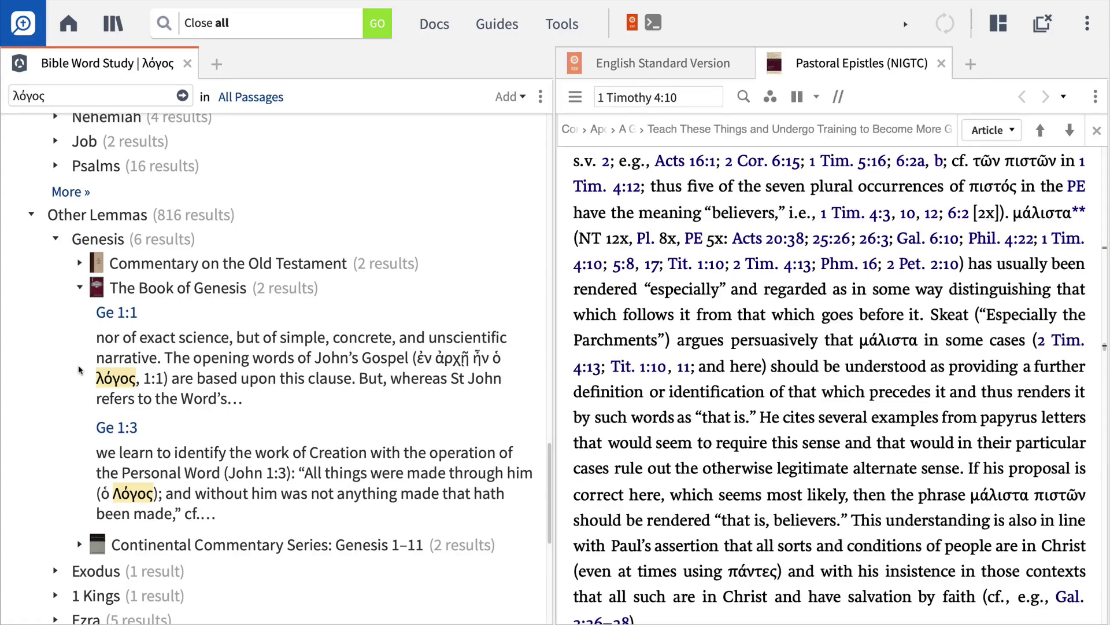
{"action": "left_click", "coordinate": [114, 378]}
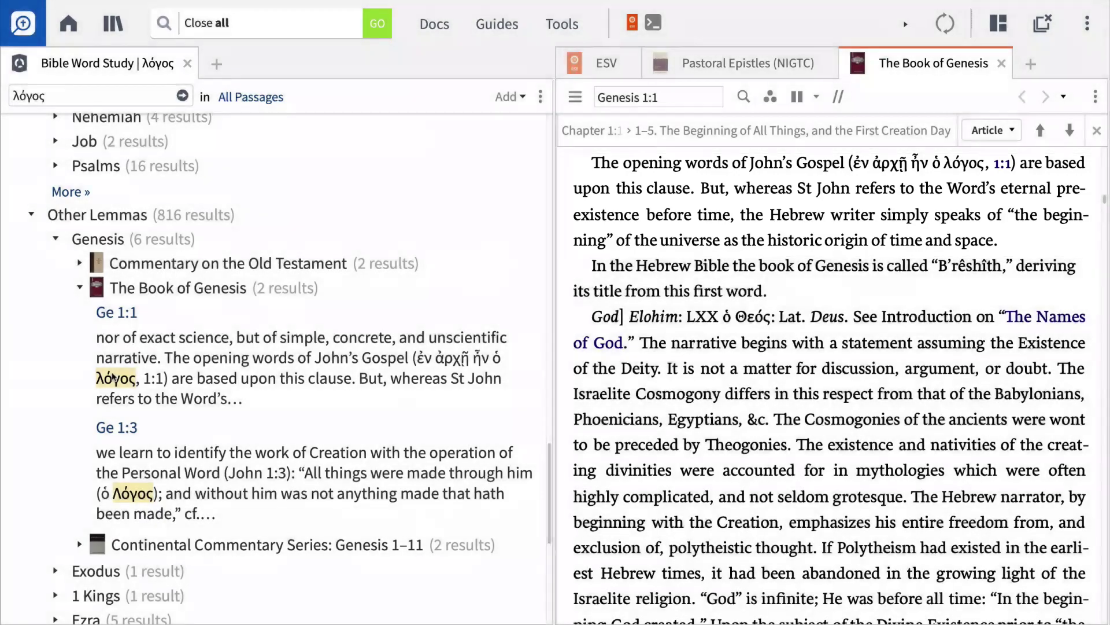
Jump The Book of Genesis tab to the Ge 1:3 excerpt on the Personal Word.
{"action": "left_click", "coordinate": [116, 427]}
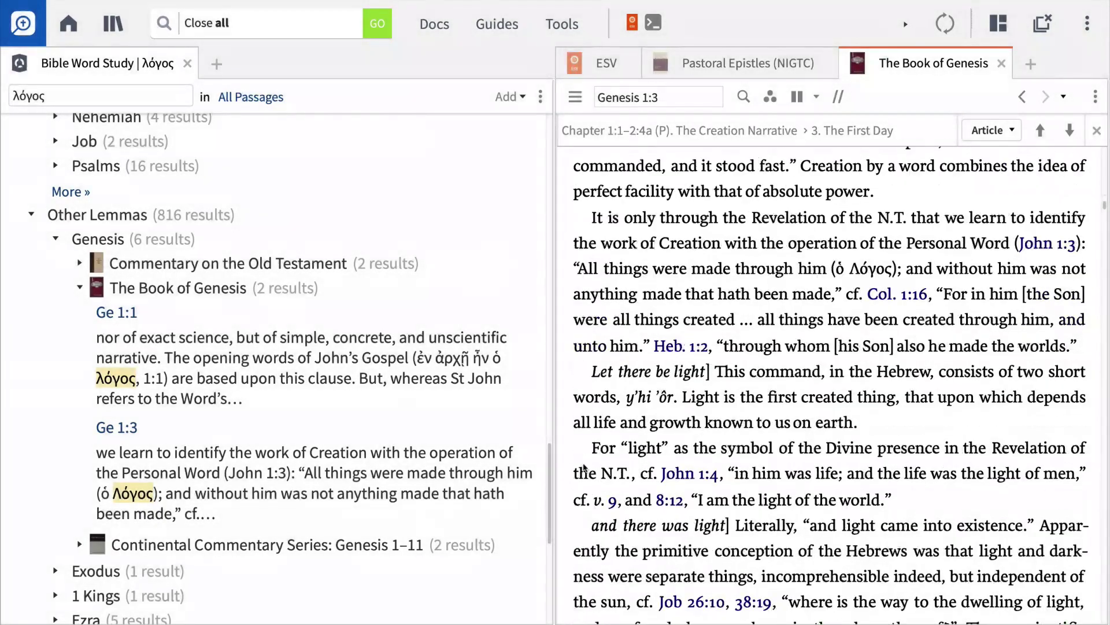